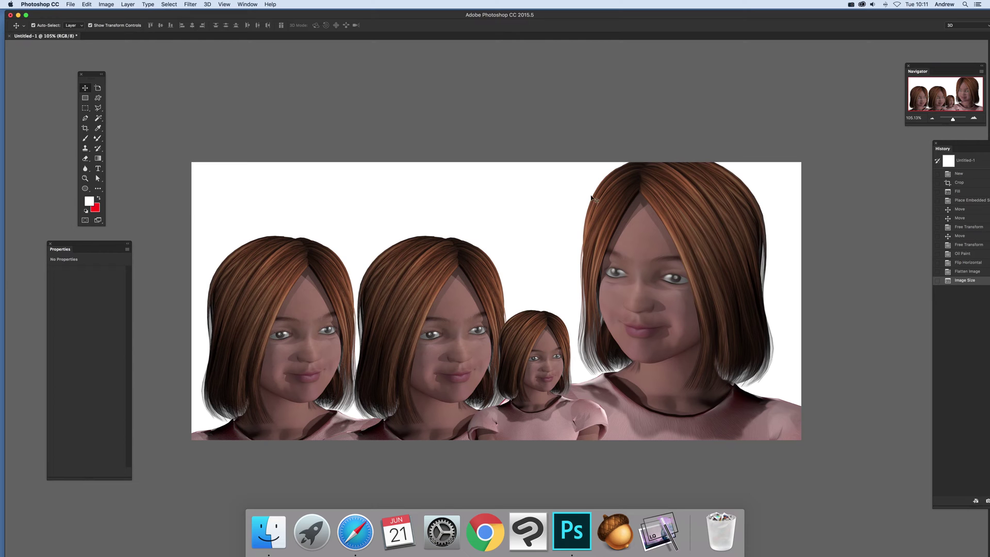
Open the Liquify filter on the group portrait and switch the selected face through Face #2 and Face #3 to Face #4
left_click(190, 5)
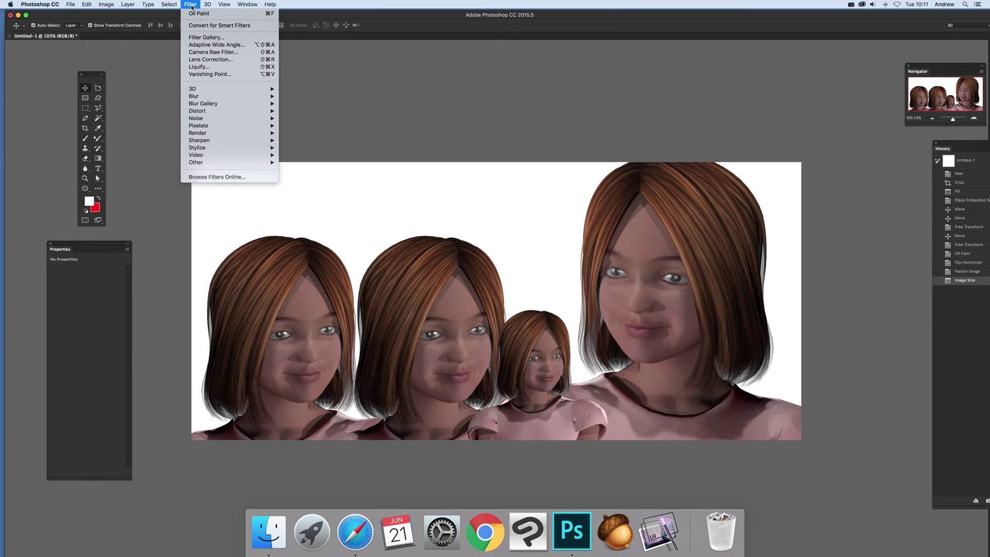
left_click(204, 69)
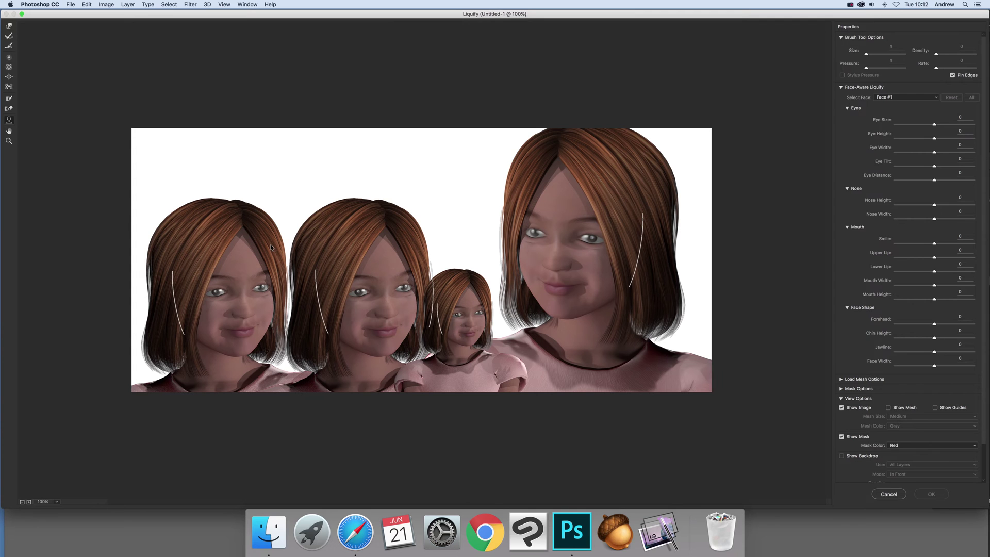
left_click(887, 98)
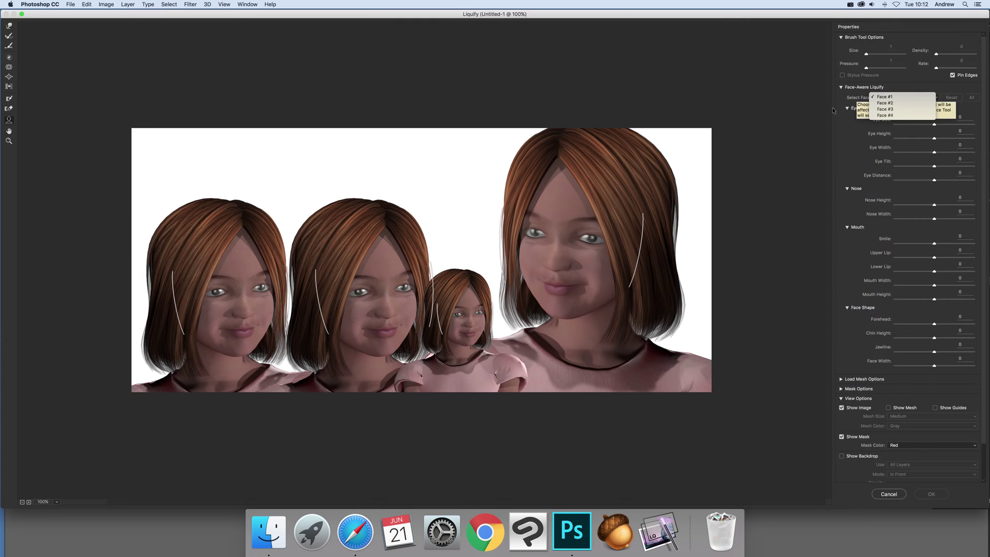
left_click(884, 103)
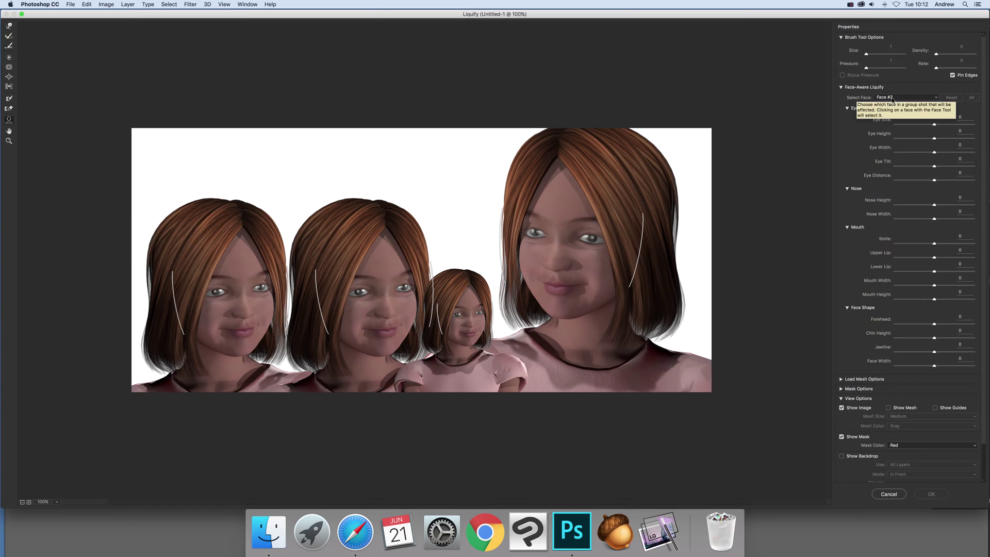
left_click(885, 98)
left_click(887, 103)
left_click(890, 98)
left_click(891, 103)
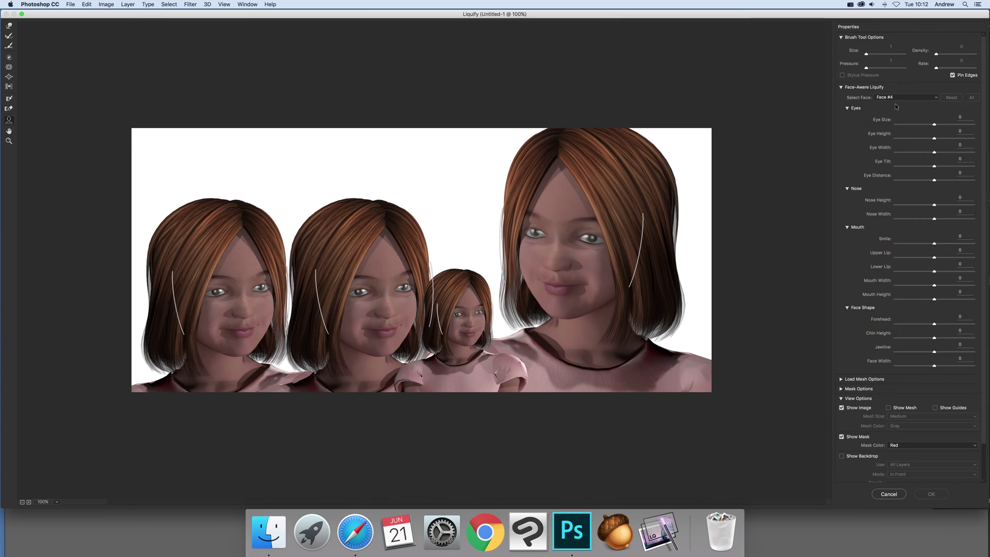
On the largest face, Face #4, set Eye Height to 47 and Jawline to 100, and adjust the nose with the Face tool
mouse_move(619, 247)
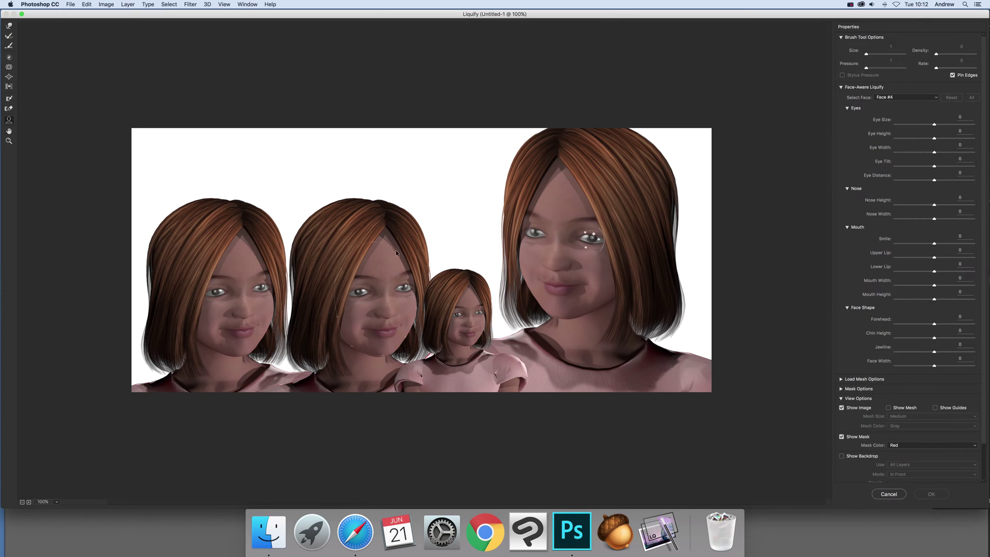
mouse_move(466, 292)
mouse_move(636, 218)
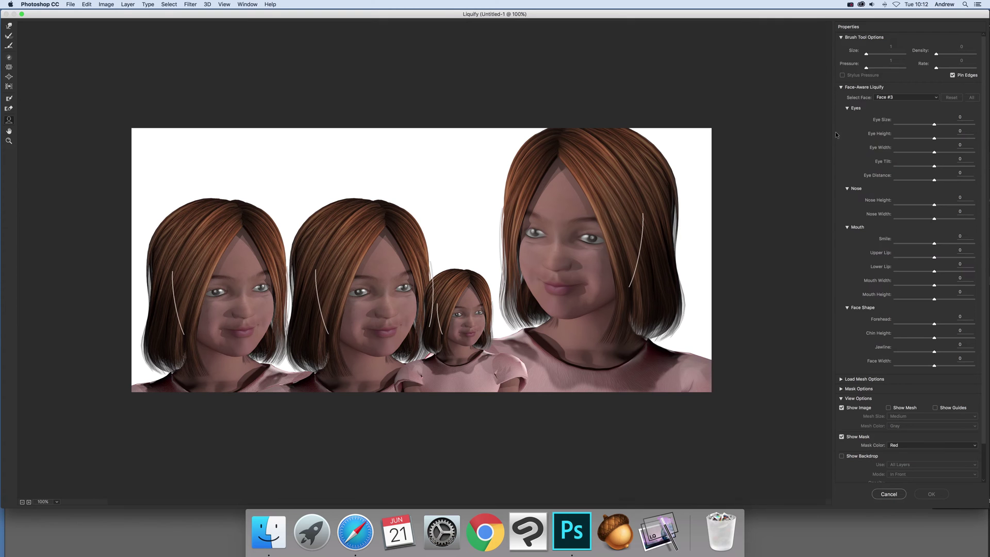
left_click(894, 100)
left_click(893, 104)
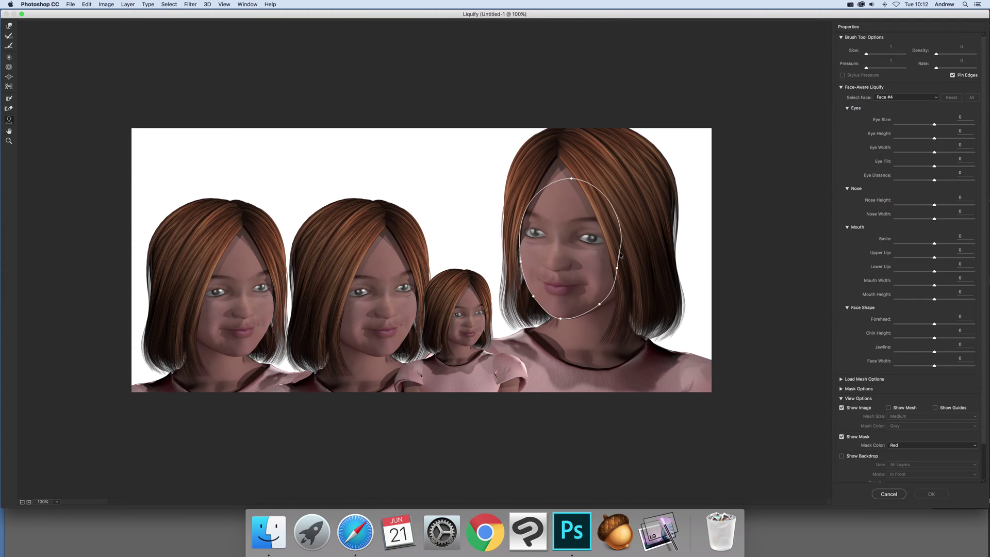
mouse_move(477, 302)
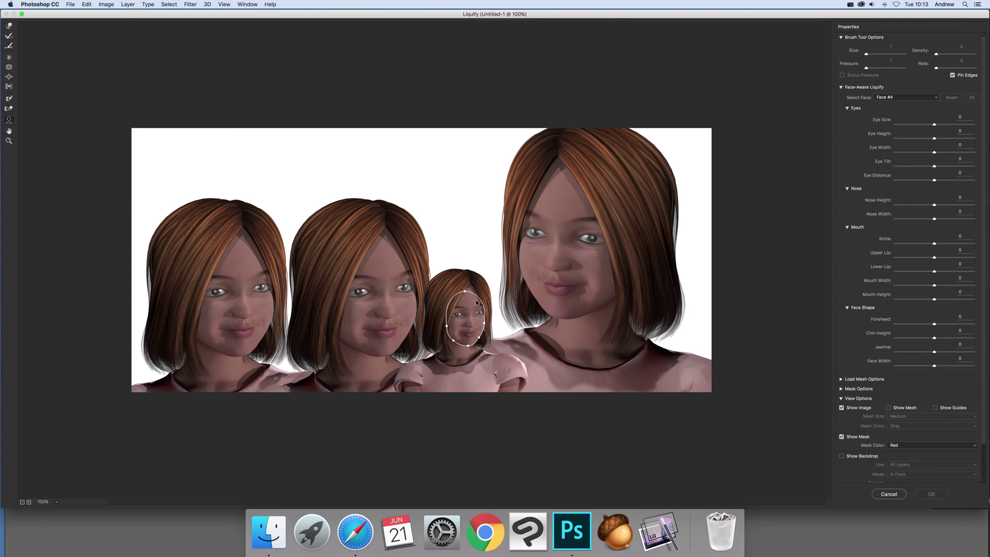
mouse_move(404, 255)
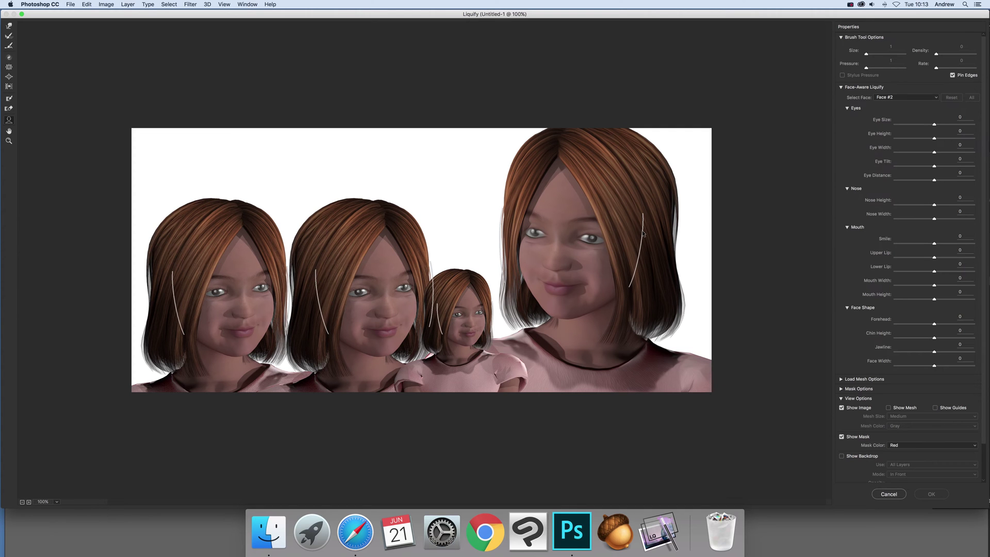
mouse_move(522, 247)
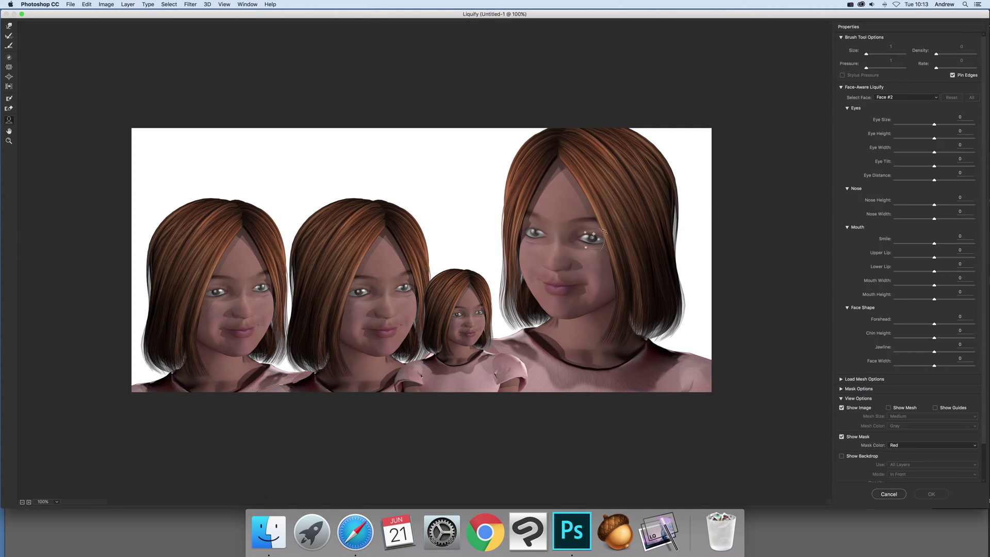
mouse_move(599, 230)
left_click_drag(587, 229, 587, 225)
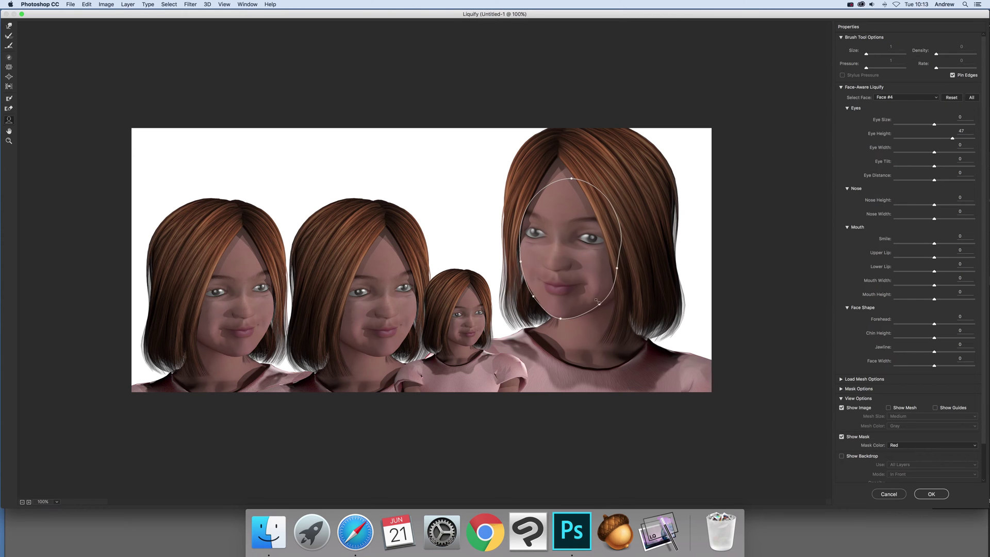
left_click_drag(601, 299, 615, 307)
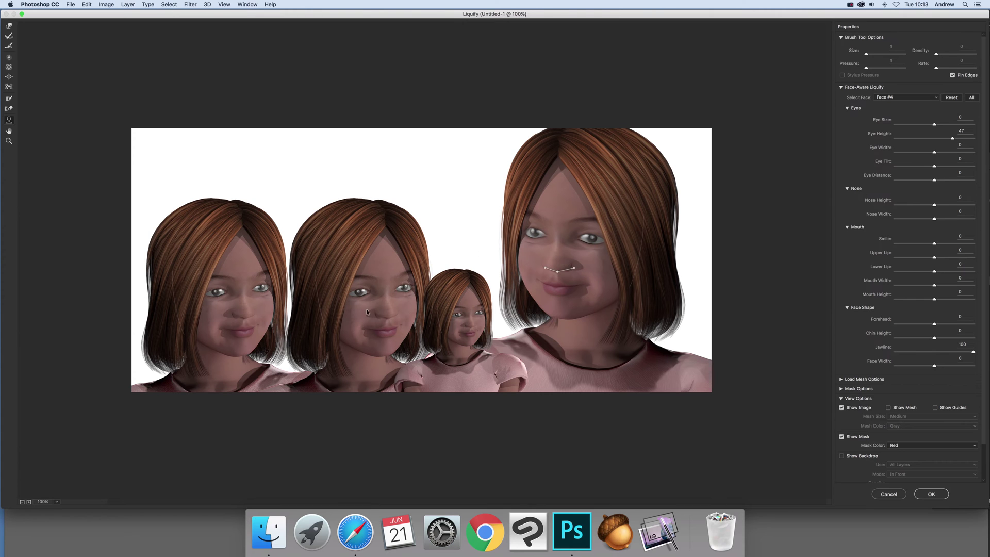
left_click_drag(557, 272, 556, 285)
Set the smallest face's Forehead to 100 and Face Width to 47, and Face #2's Forehead to -4 and Eye Size to 100
left_click_drag(496, 325, 487, 323)
left_click_drag(469, 289, 455, 288)
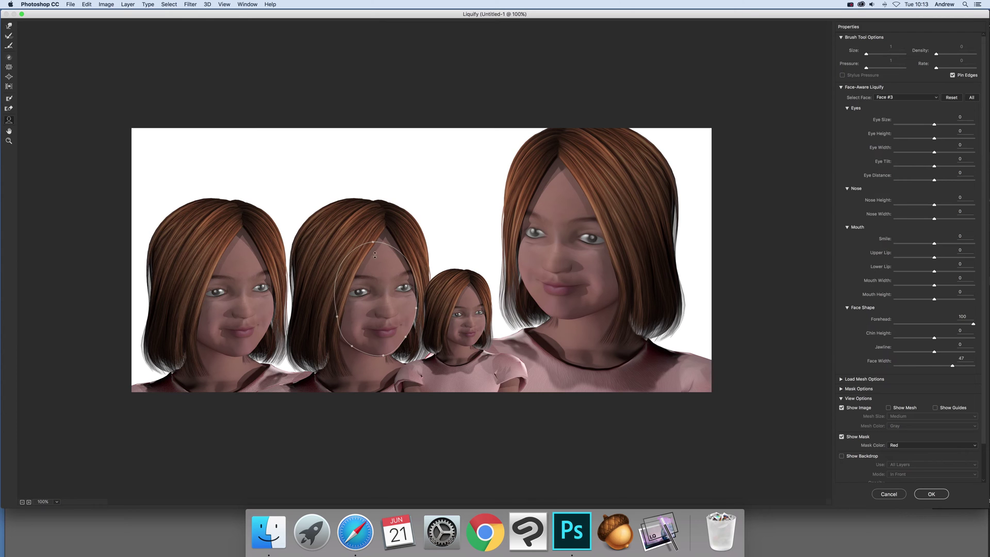
left_click_drag(376, 244, 375, 245)
left_click_drag(361, 290, 354, 284)
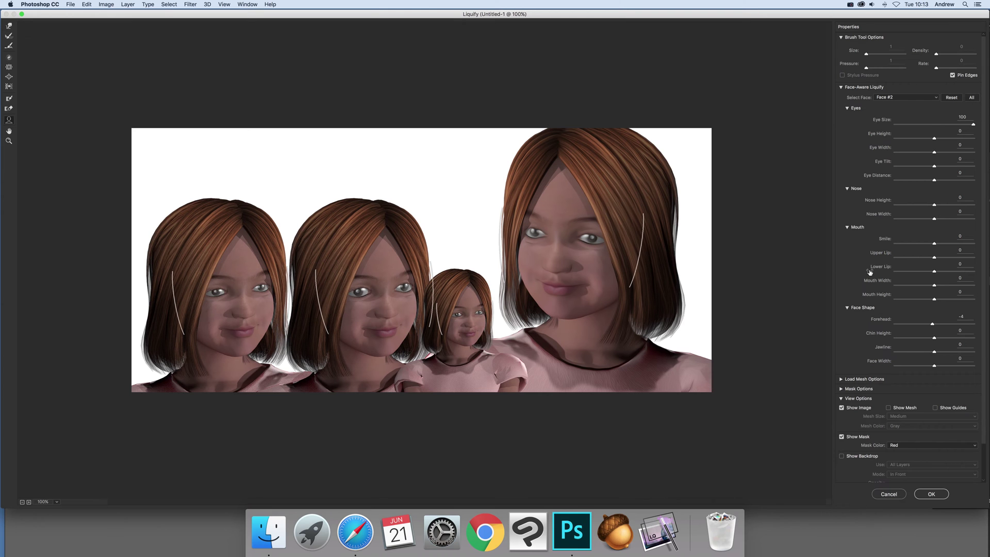
Set Face #1's Eye Height to 99, Smile to 100, and Upper Lip and Lower Lip to -100, and apply the Liquify changes
left_click(263, 304)
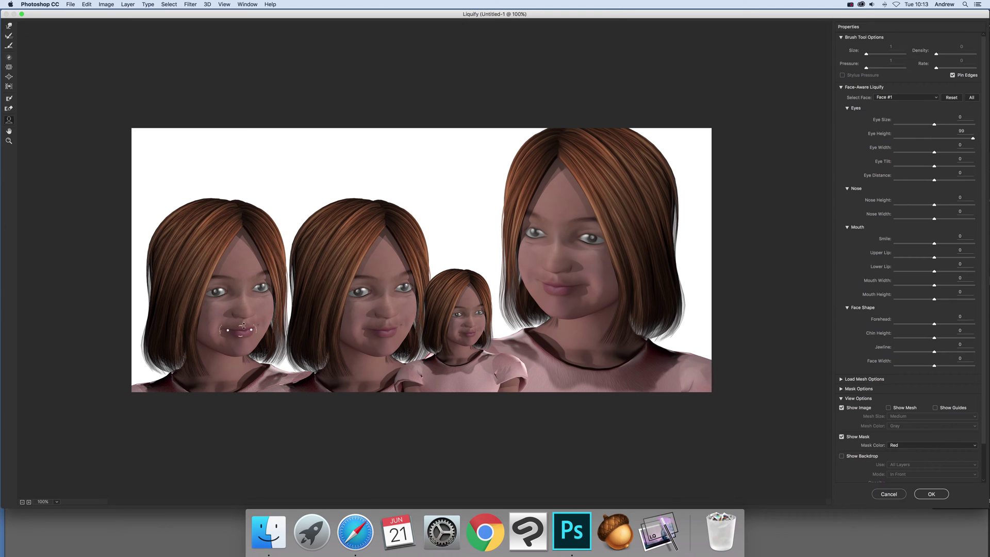
left_click_drag(246, 335, 262, 318)
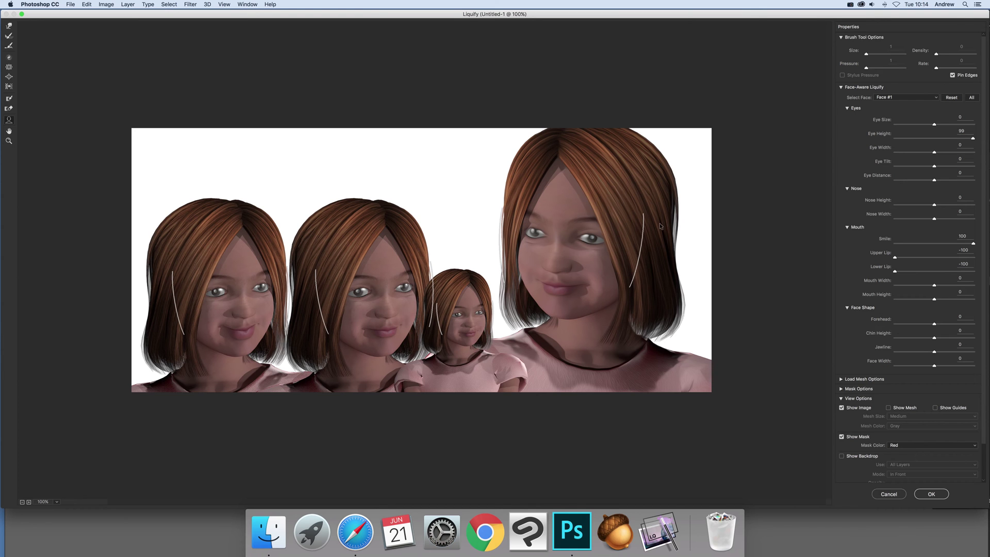
left_click(941, 495)
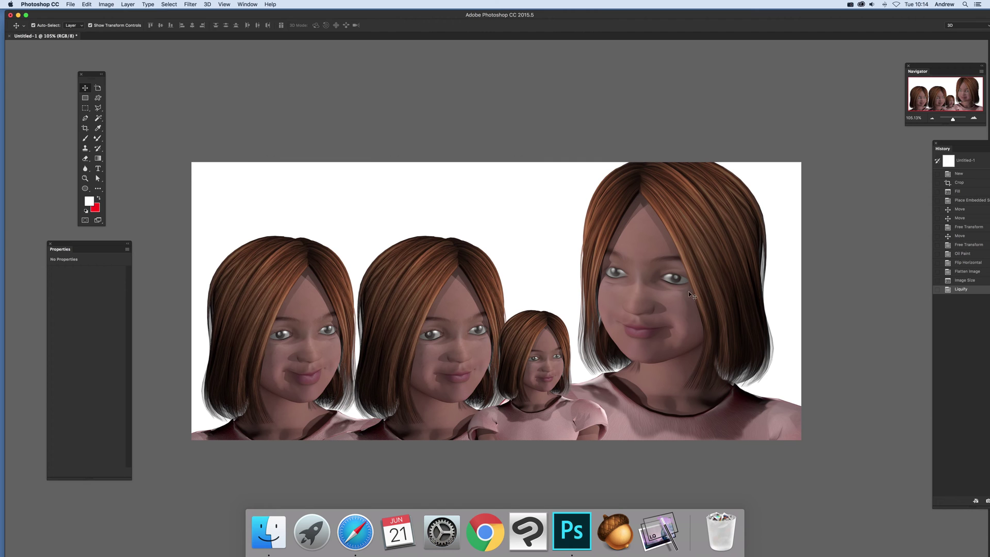
Start the Liquify filter again and set the largest face's Eye Height to 100
left_click(190, 5)
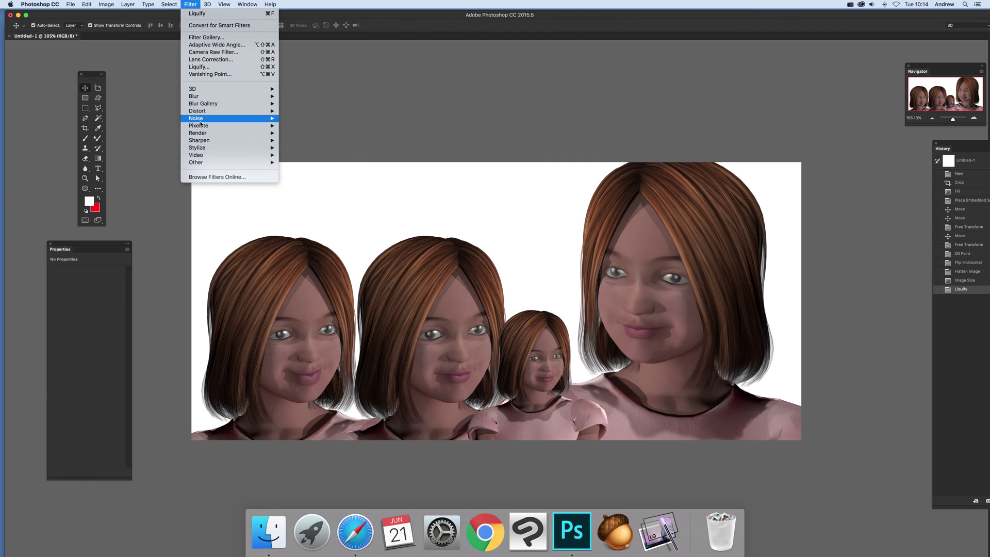
left_click(197, 68)
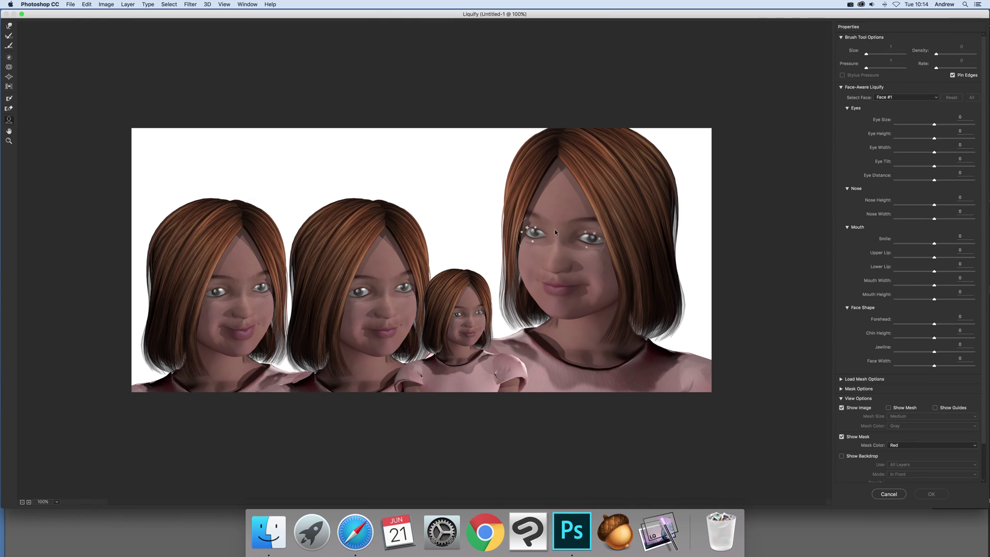
left_click_drag(535, 227, 537, 214)
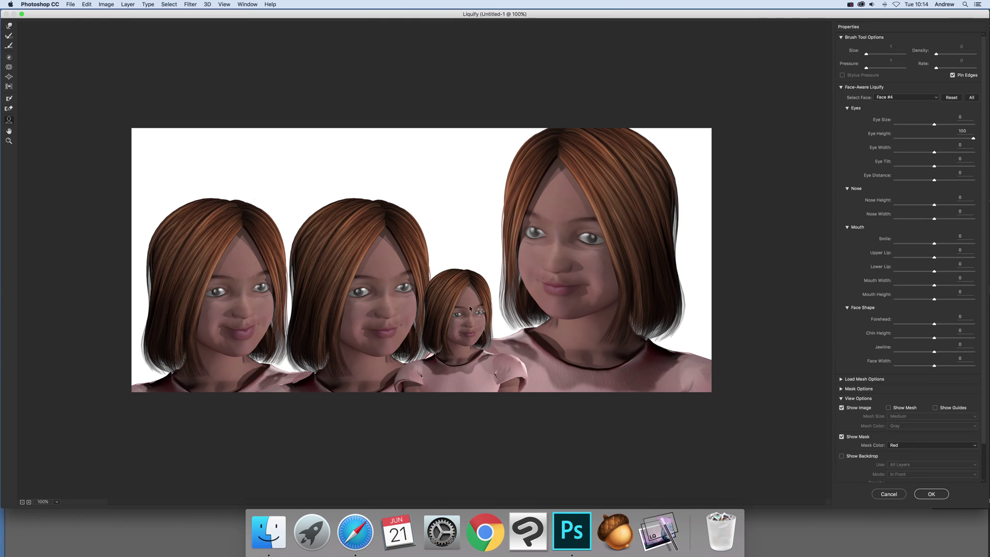
mouse_move(467, 302)
left_mouse_down()
mouse_move(468, 279)
mouse_move(467, 302)
left_mouse_up()
Set Face #2's Forehead to -100 and Face Width to 100, set Face #4's Upper Lip to 41, and apply the filter
left_click_drag(377, 242, 375, 261)
left_click_drag(337, 318, 319, 318)
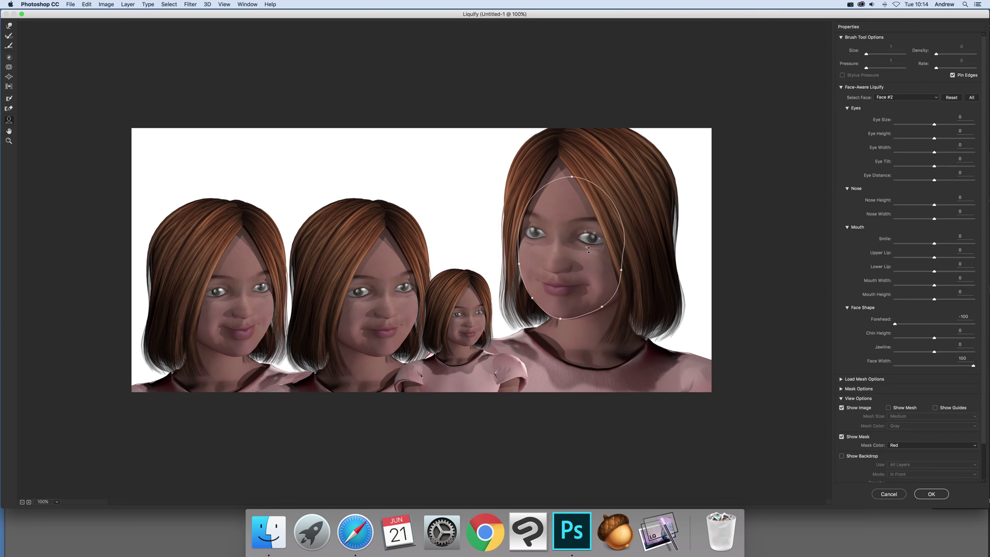
left_click(559, 284)
left_click_drag(559, 282, 559, 278)
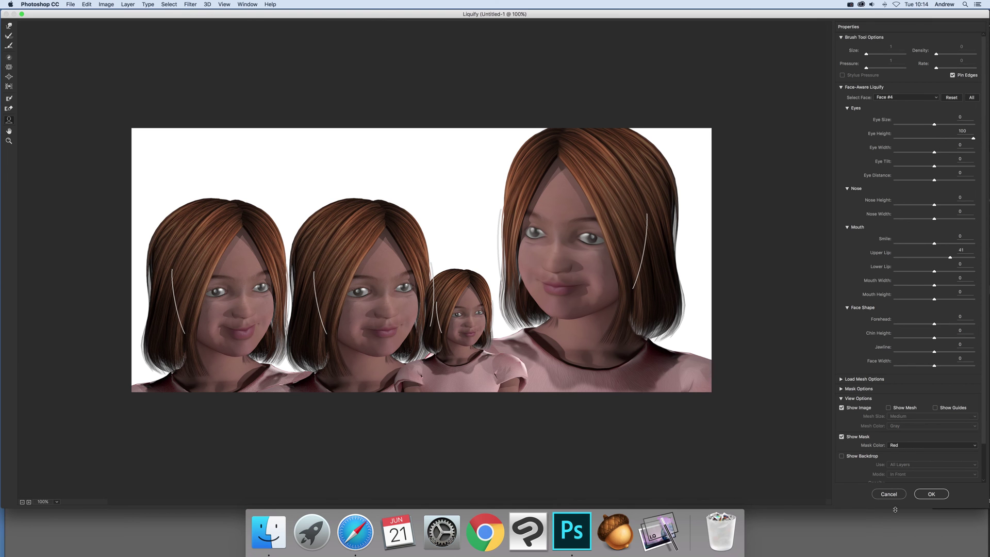
left_click(932, 495)
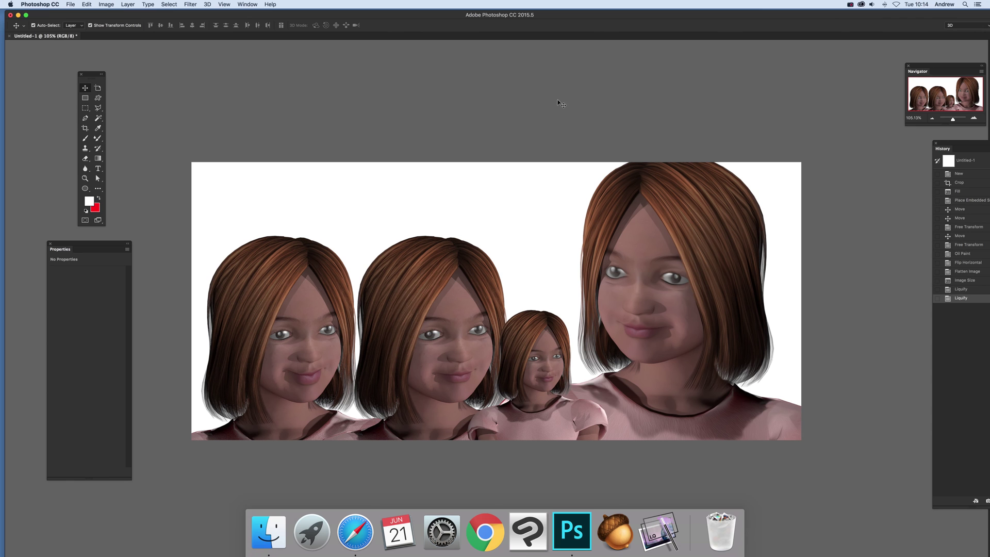
Reapply the last Liquify filter to the image twice to strengthen the facial distortion
left_click(190, 5)
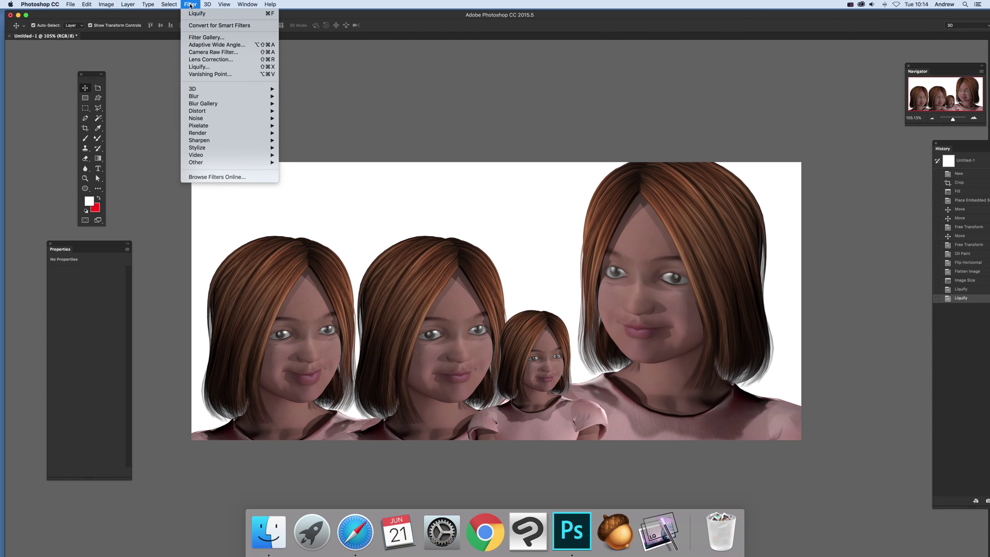
left_click(190, 14)
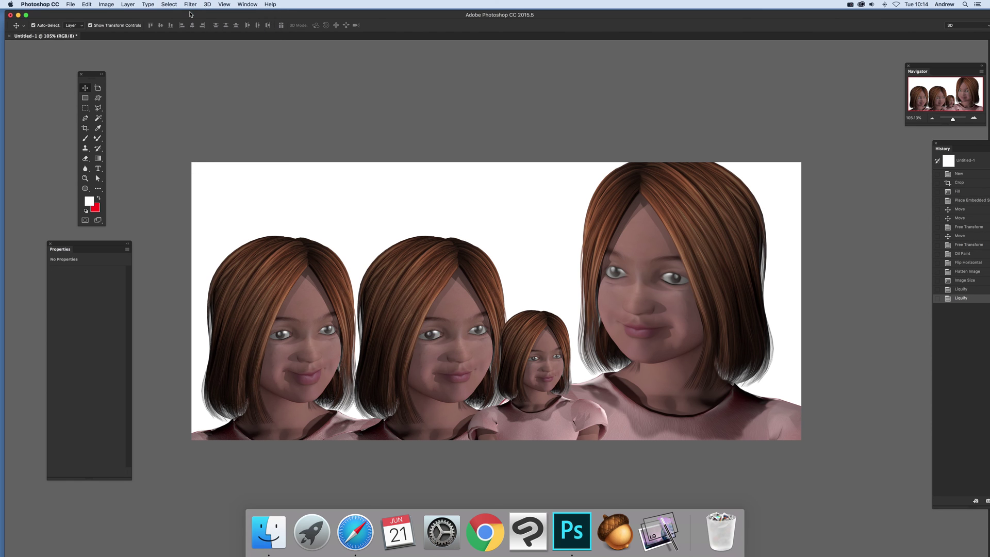
left_click(190, 5)
left_click(191, 13)
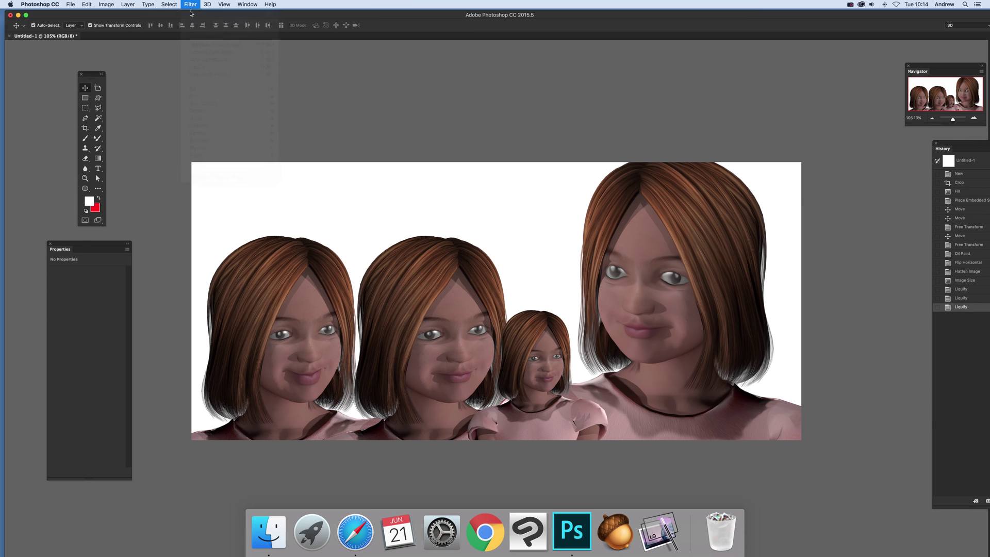